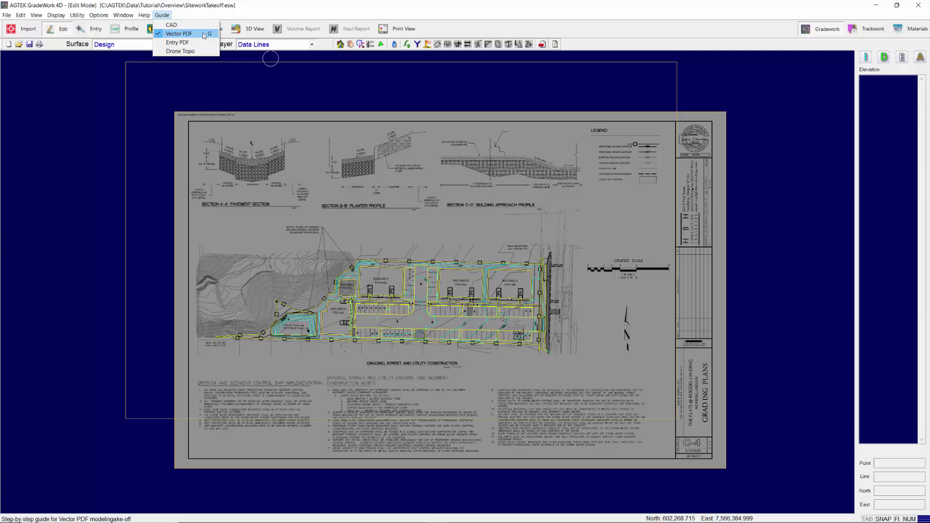
Open the Vector PDF guide and send the imported CAD lines to the Existing surface
left_click(179, 34)
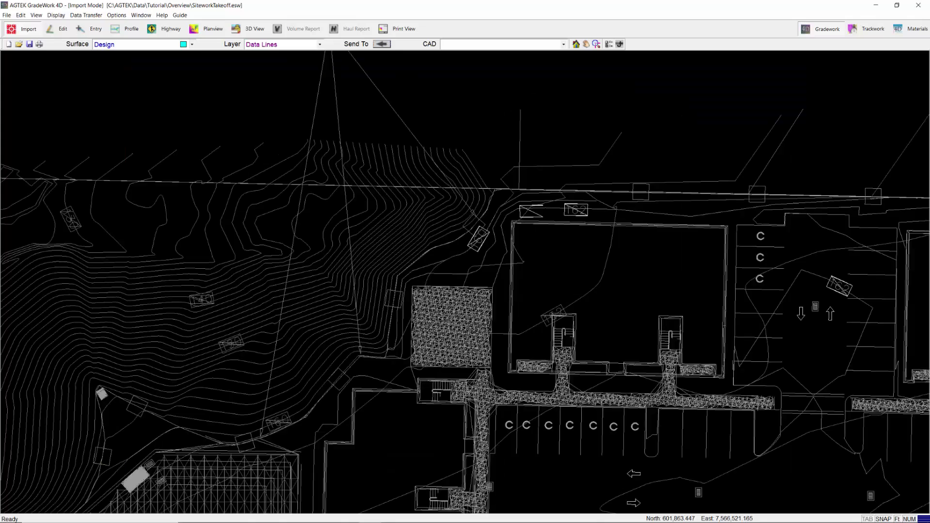
right_click(379, 245)
left_click(415, 262)
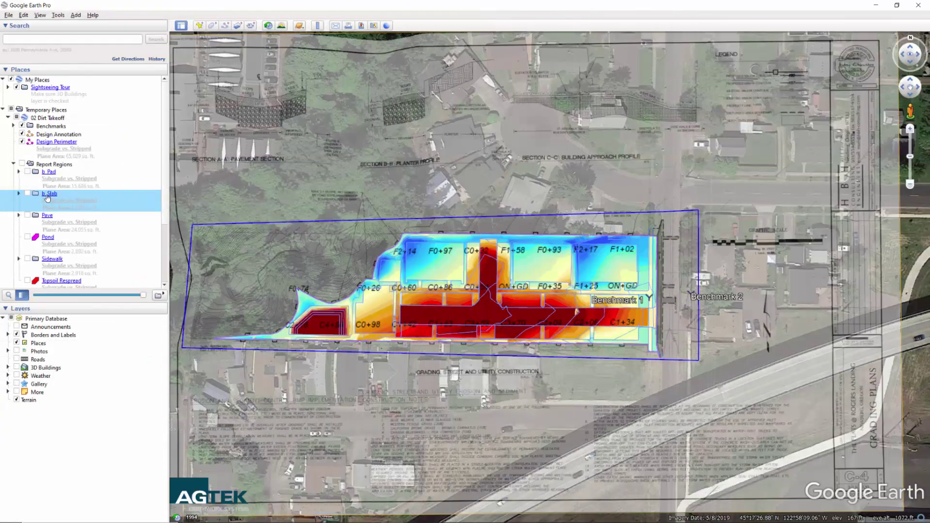
Review Rogers Landing.pdf in Edge, with its volume table, profile and cut/fill models
left_click(50, 194)
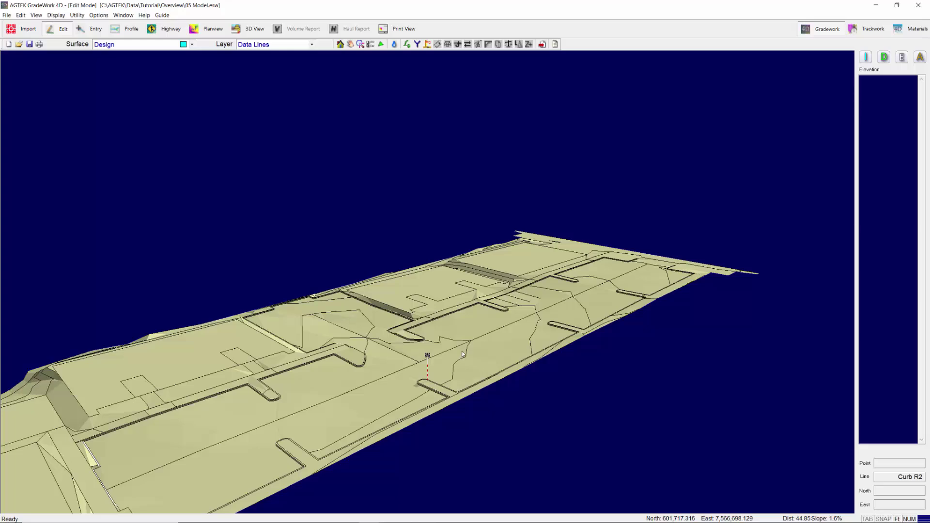
scroll(462, 353, "up", 5)
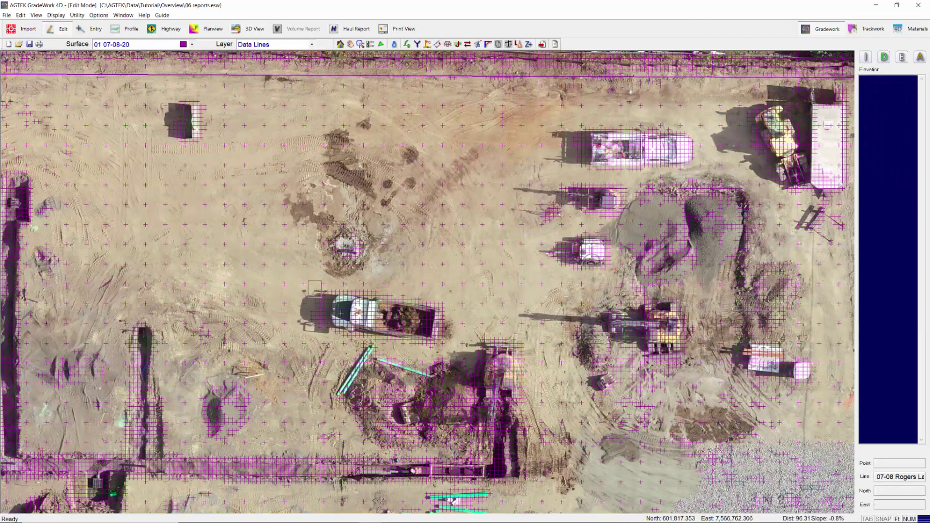
Erase the survey points on the dump truck and white pickup, then view the site in 3D
left_click_drag(313, 287, 456, 343)
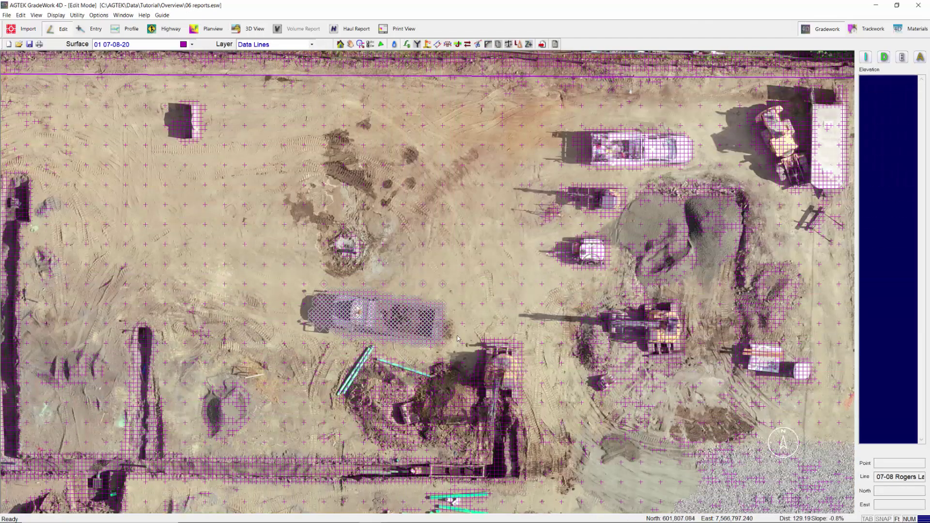
key("Delete")
scroll(459, 339, "down", 2)
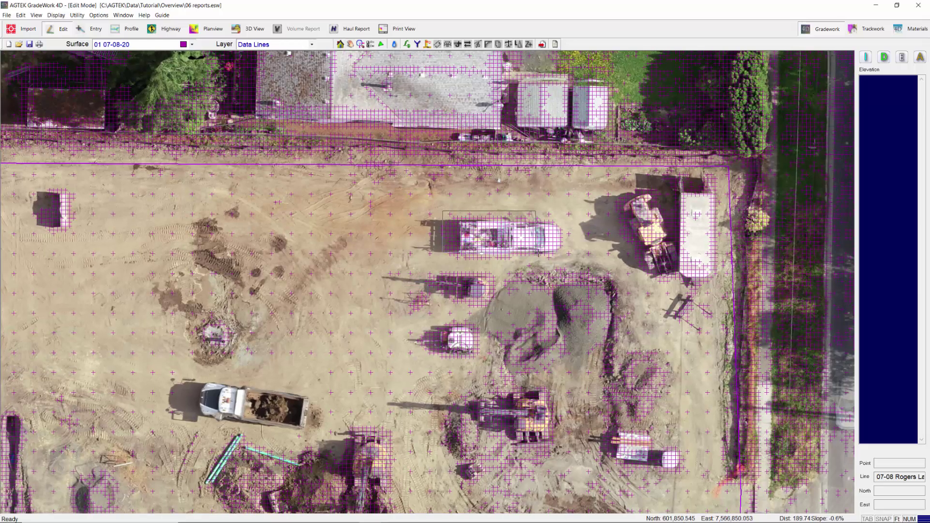
left_click_drag(442, 212, 539, 253)
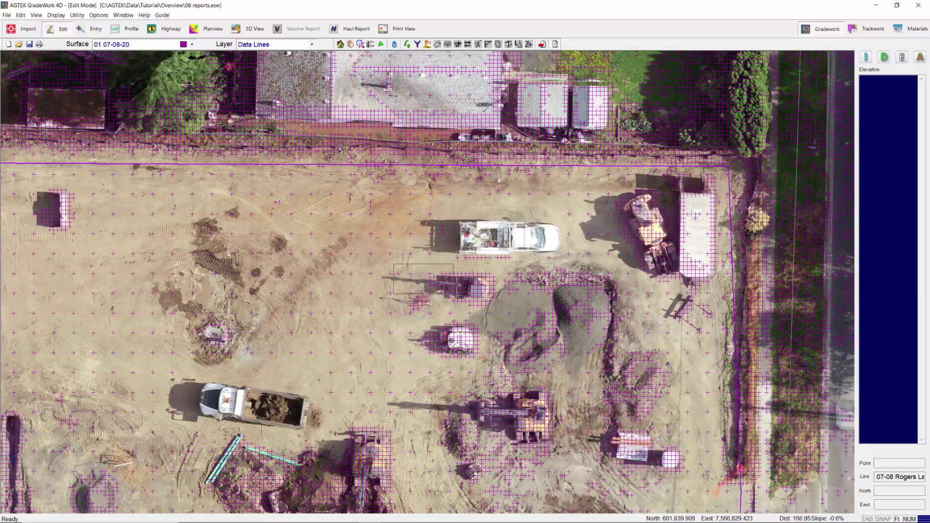
key("F3")
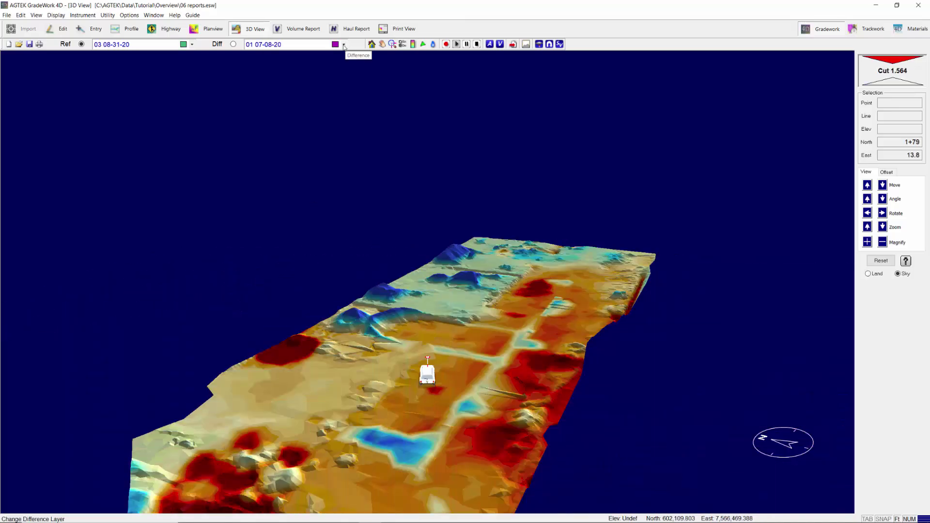
Set the Diff surface to the 02 08-07-20 survey and show one region's ground profile
left_click(344, 45)
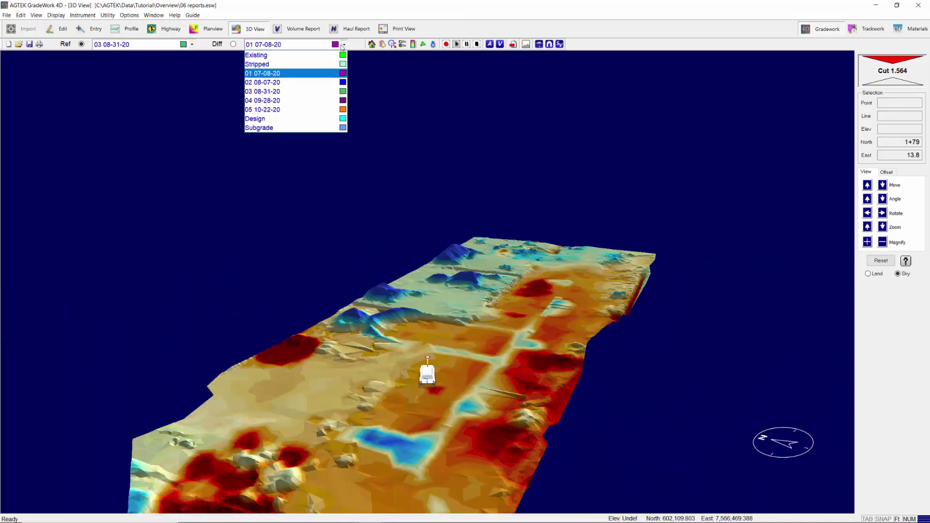
left_click(291, 86)
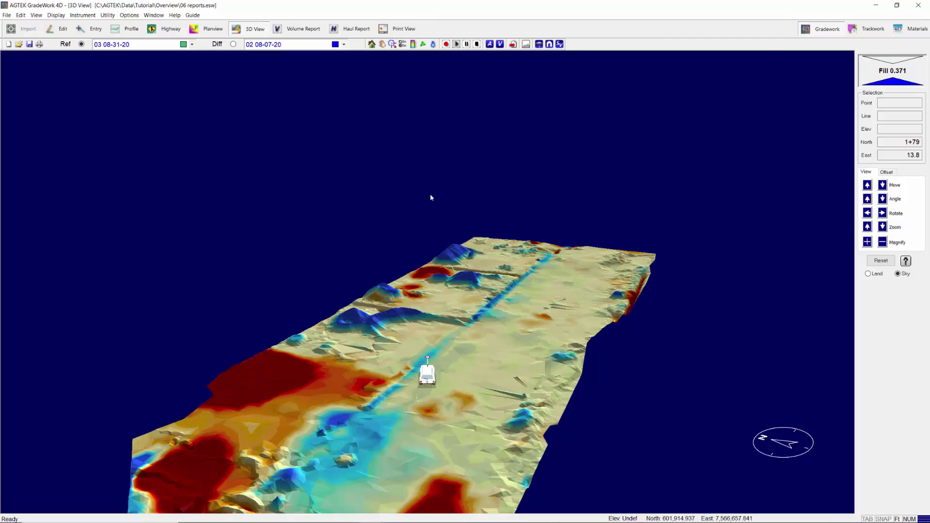
left_click(501, 45)
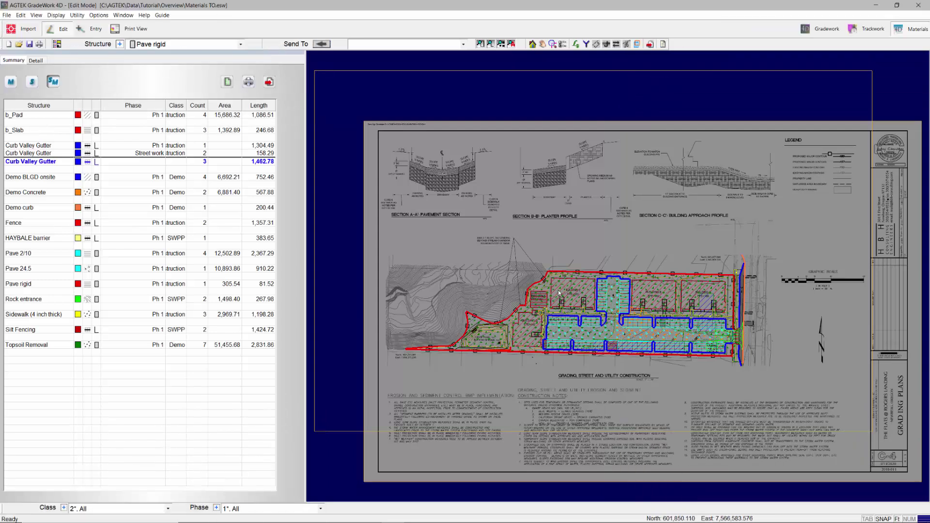
Review the AB, Concrete and Clearing entries in the Edit Materials list
key("ctrl+m")
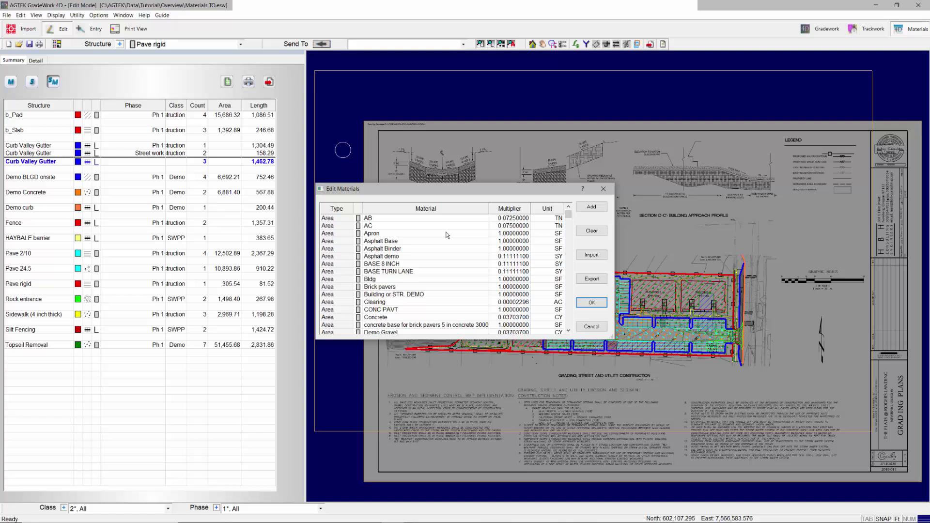
left_click(439, 219)
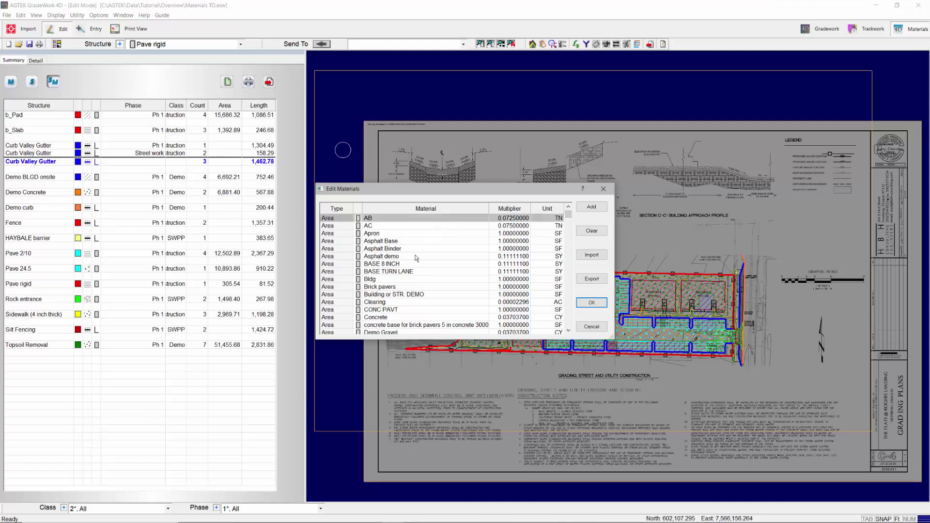
left_click(393, 318)
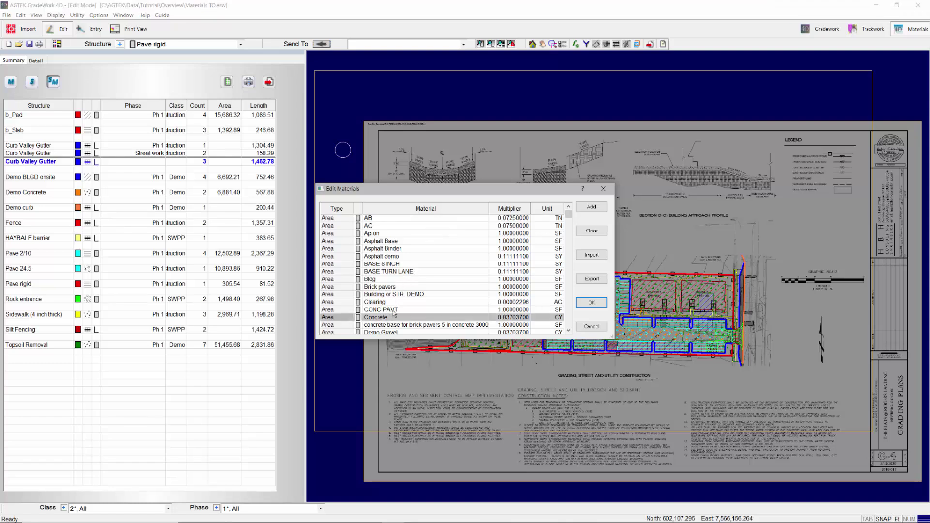
left_click(383, 302)
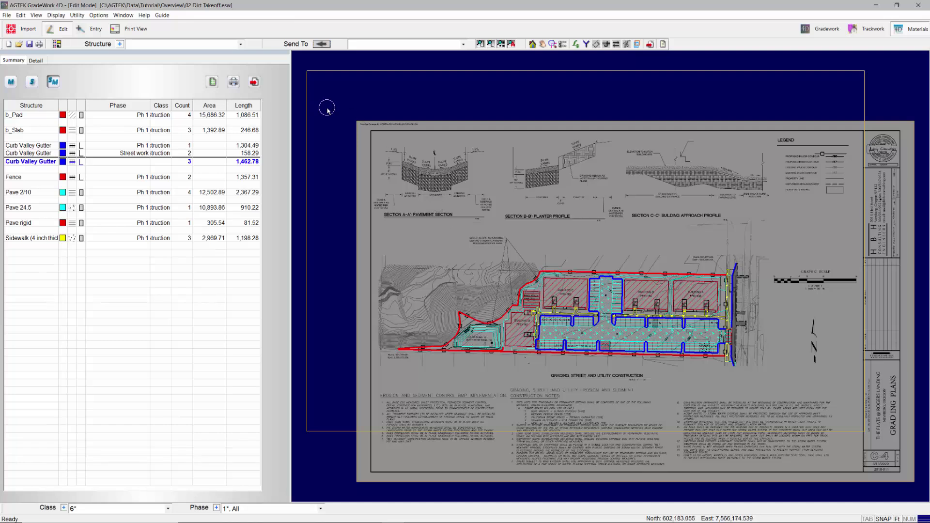
Apply every structure to sectional areas and report regions using Select All for both
left_click(77, 16)
mouse_move(101, 117)
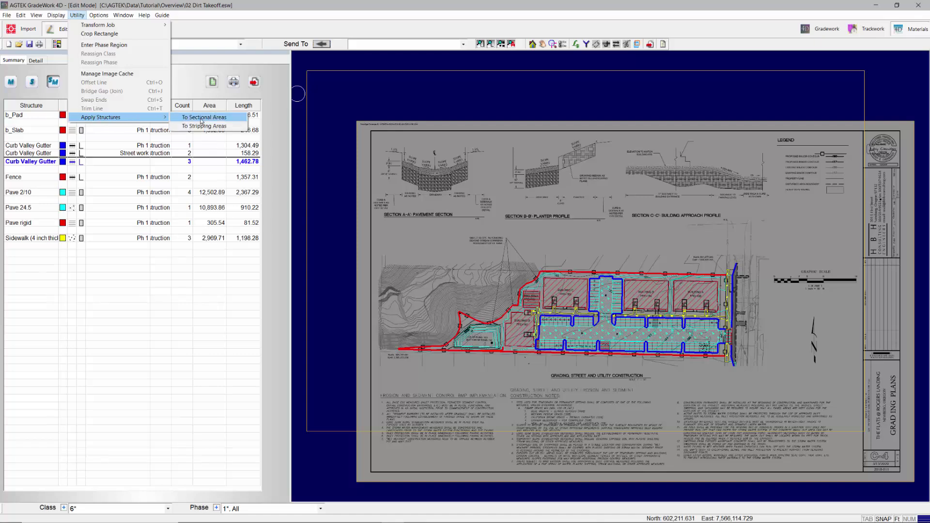
left_click(203, 117)
left_click(523, 324)
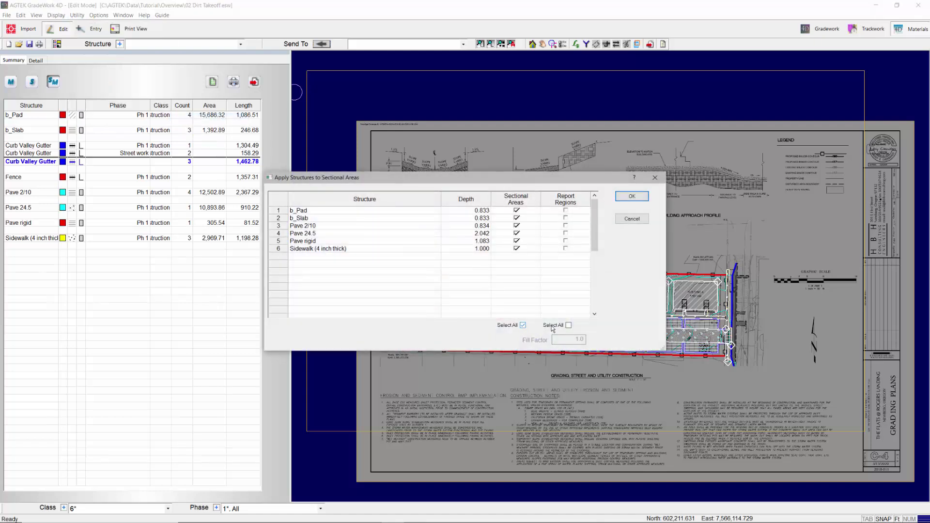
left_click(568, 326)
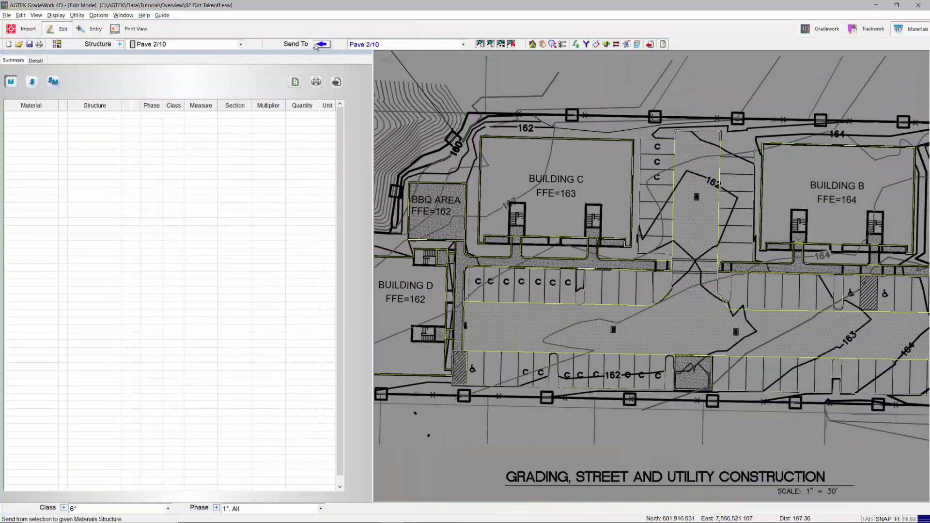
Send the parking stalls to Pave 2/10 and the central drive aisle to Pave 24.5
left_click(322, 44)
left_click(603, 308)
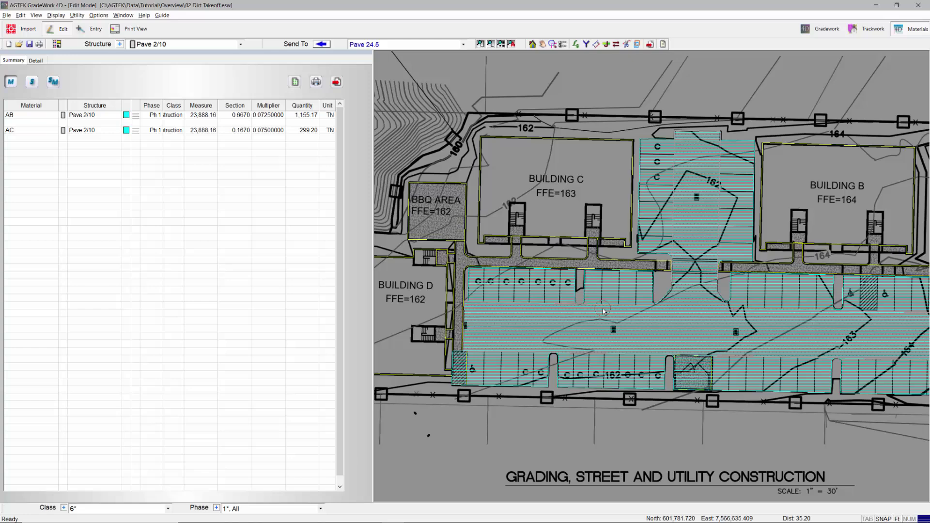
left_click(322, 44)
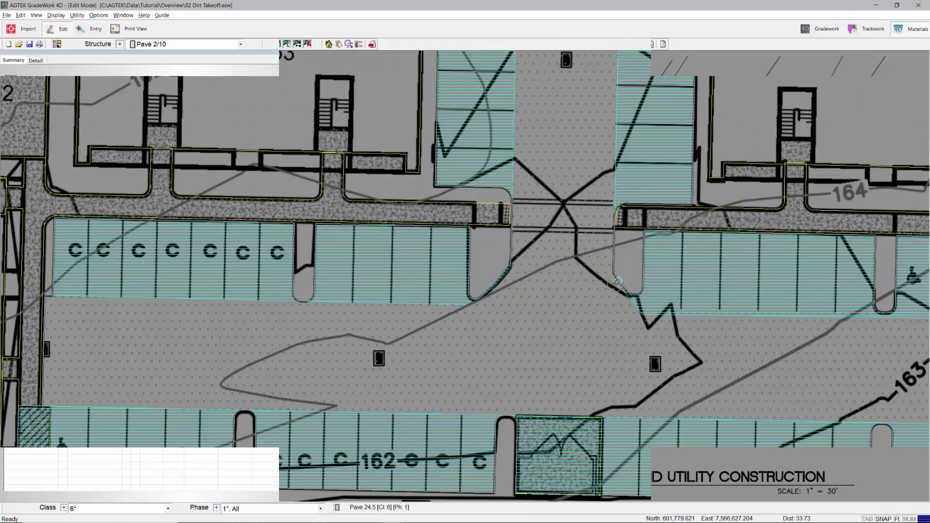
left_click(579, 297)
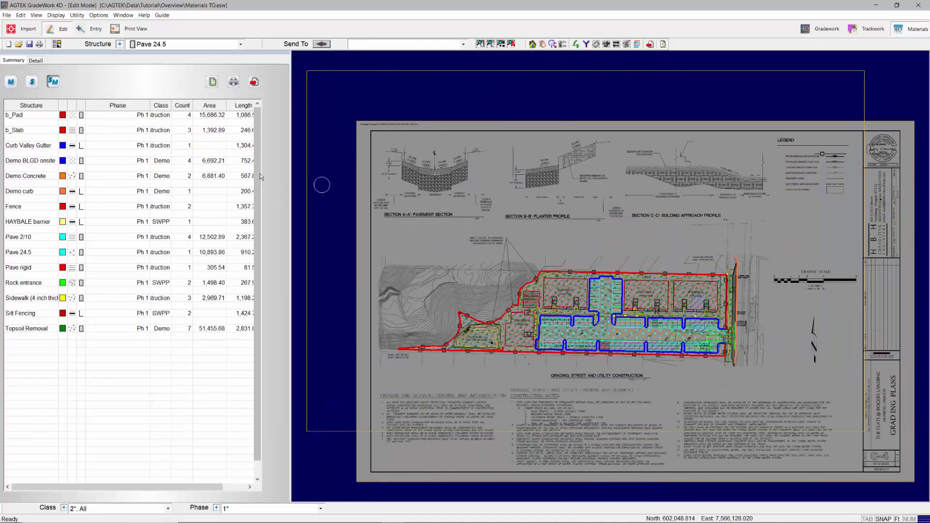
Show the materials report by material, checking the Class filter and keeping Phase 1
left_click(10, 81)
left_click(32, 86)
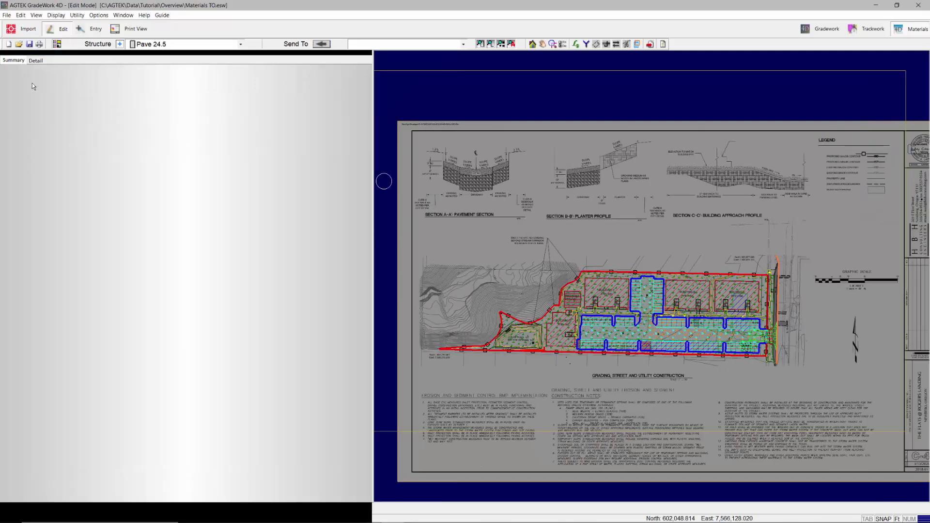
left_click(168, 507)
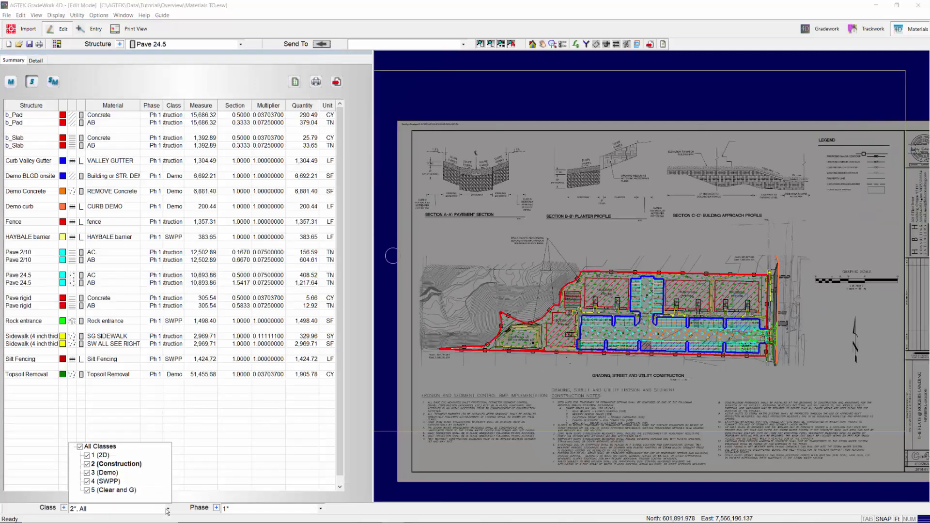
left_click(319, 509)
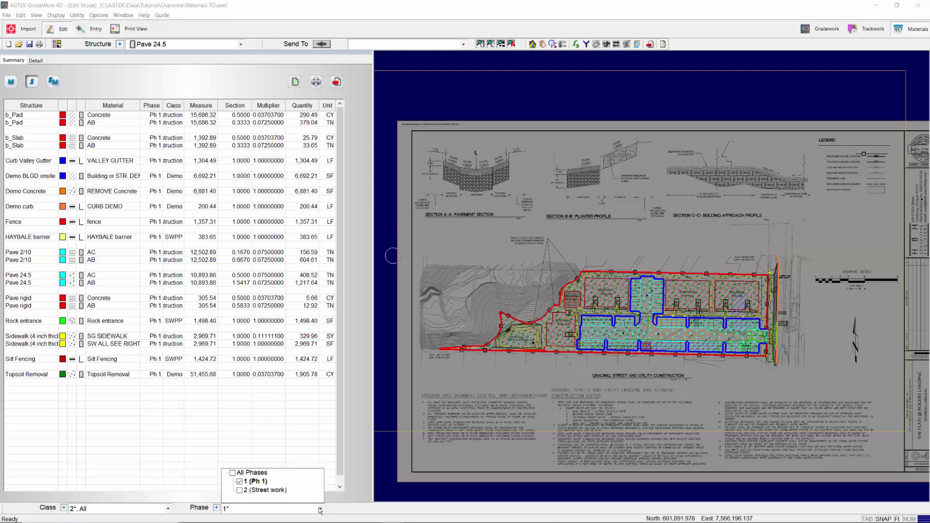
left_click(320, 509)
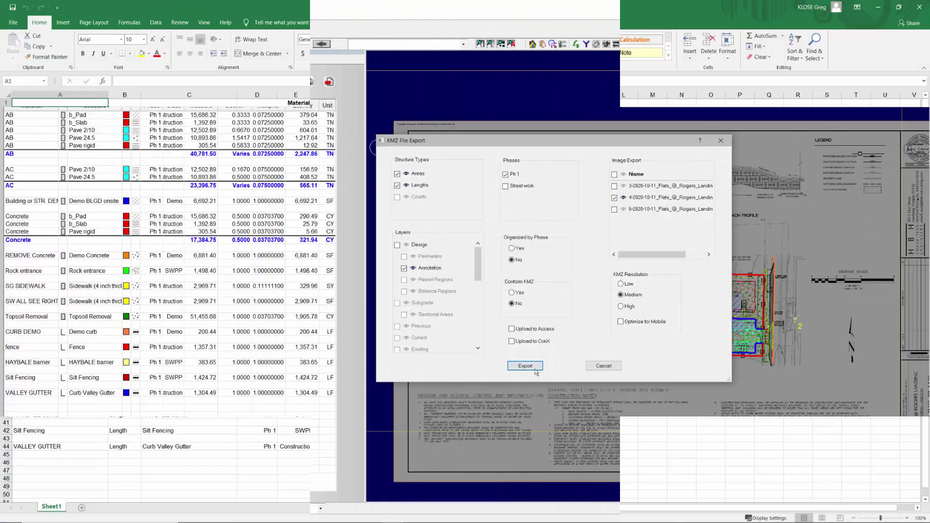
Export the materials takeoff as a KMZ file
left_click(525, 366)
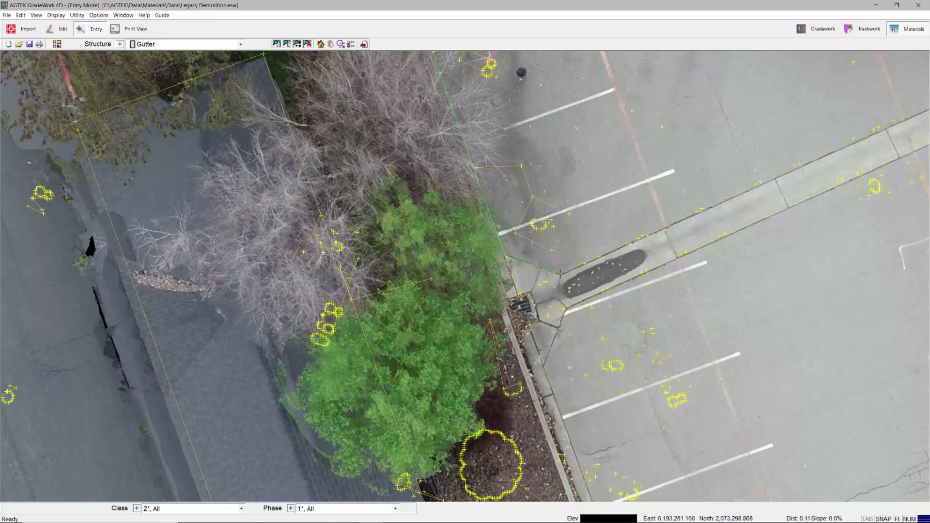
Draw a Gutter structure line along the curb, snapping from the corner to the end
left_click(561, 273)
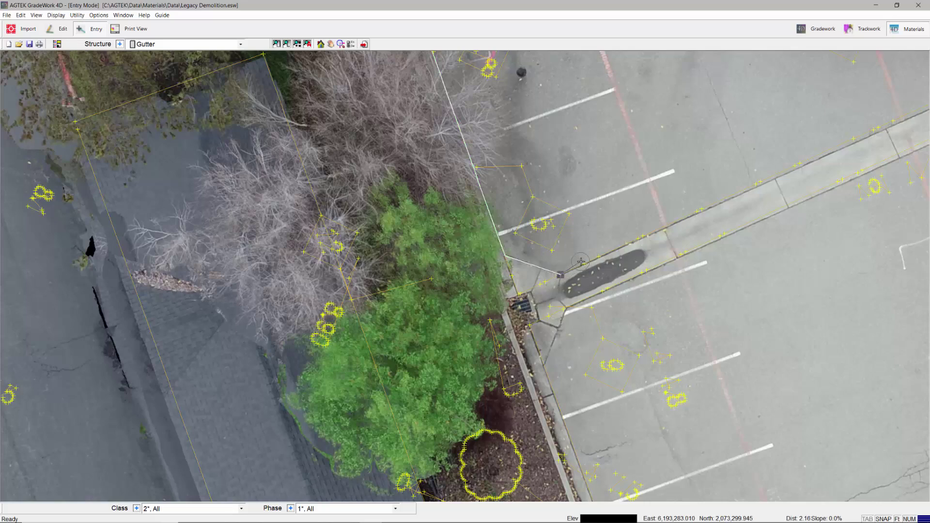
left_click(601, 297)
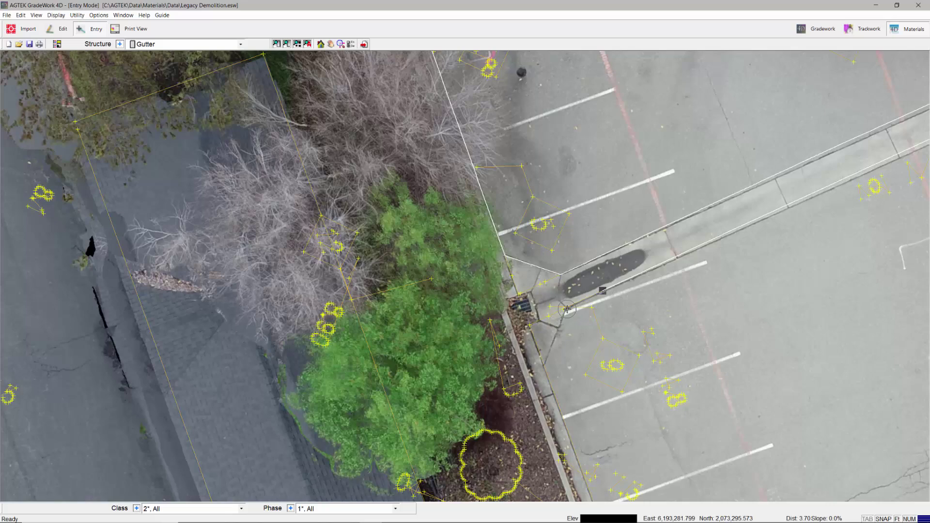
left_click(565, 308)
scroll(544, 367, "down", 4)
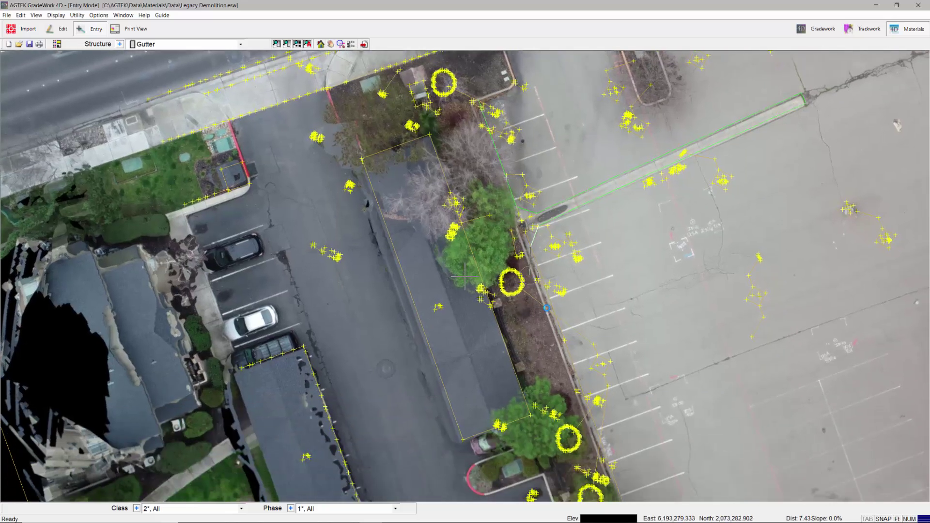
left_click(548, 308)
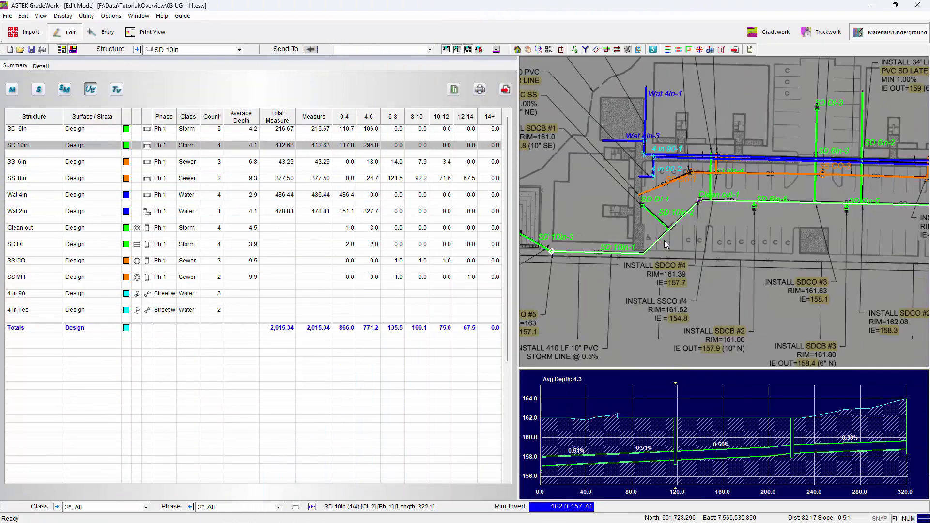
scroll(664, 241, "up", 4)
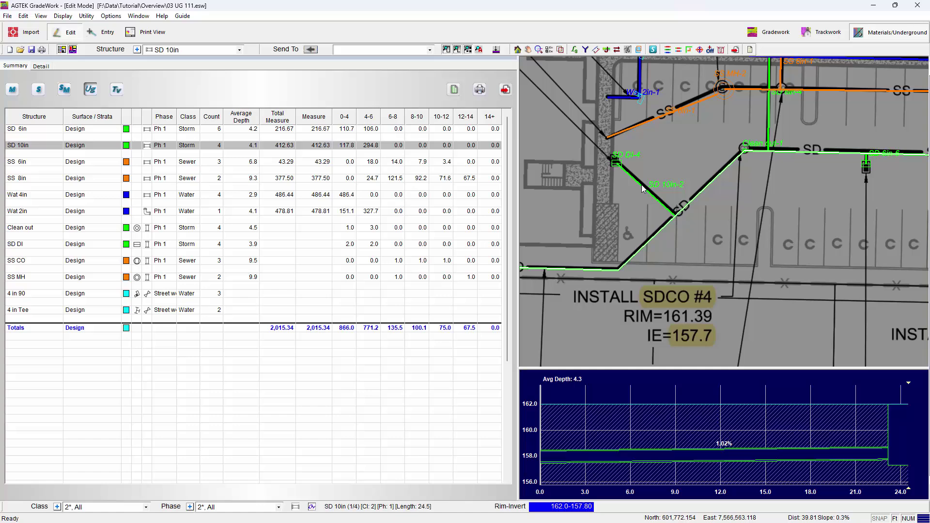
scroll(619, 175, "up", 5)
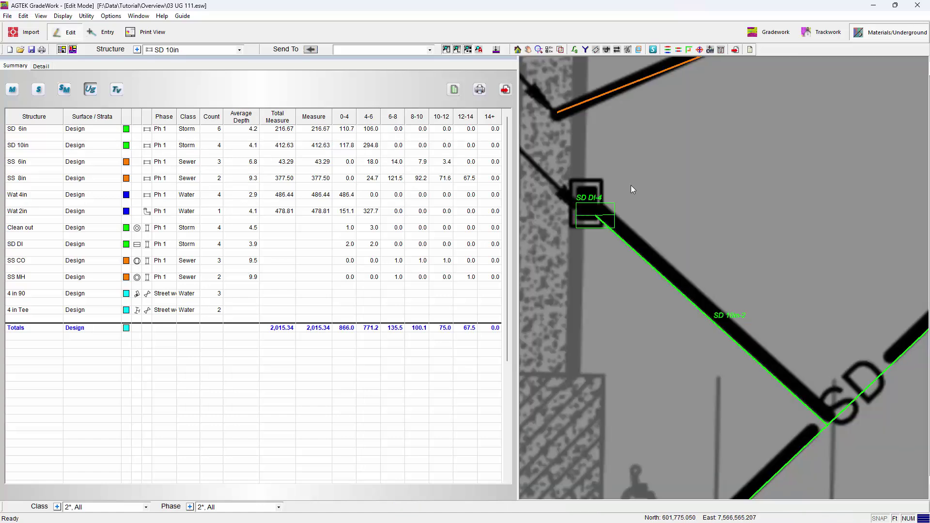
Select the SD DI-4 drain inlet, then show the 4 in 90 water fitting's vertical profile
left_click(579, 221)
scroll(665, 236, "down", 3)
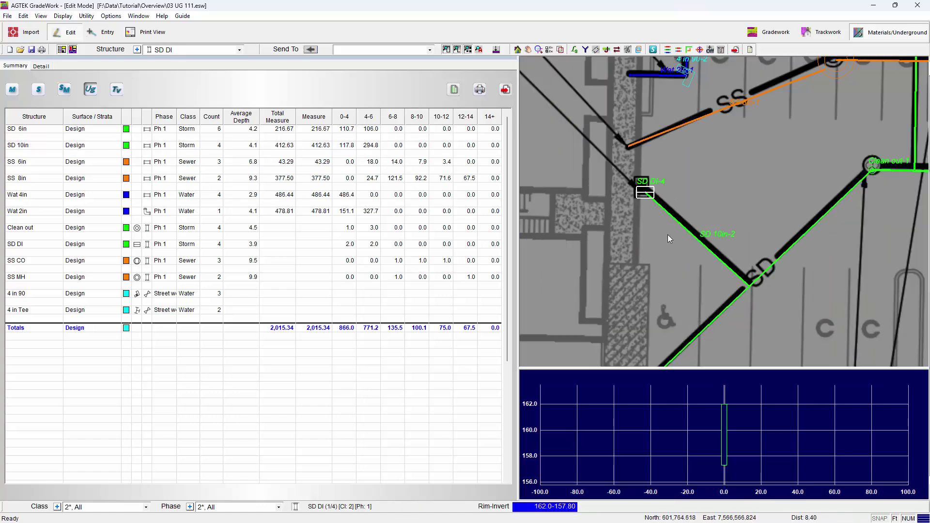
scroll(667, 235, "down", 3)
scroll(680, 182, "up", 4)
left_click(681, 156)
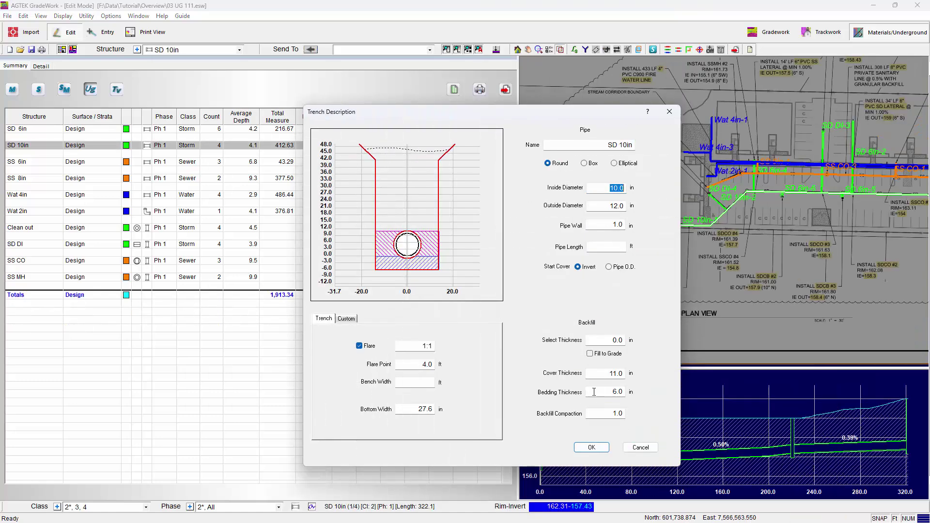
Examine the SD 10in trench's Bedding Thickness and Cover Thickness values
left_click(606, 393)
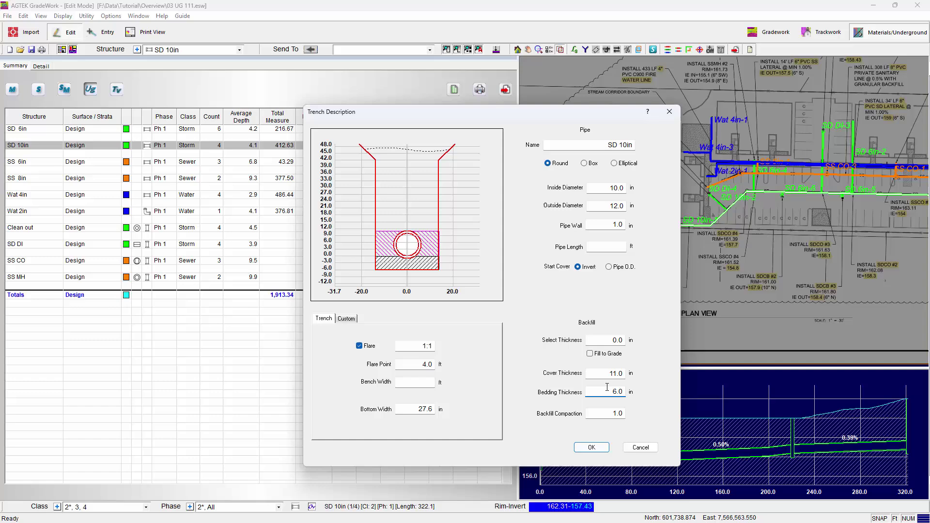
left_click(605, 373)
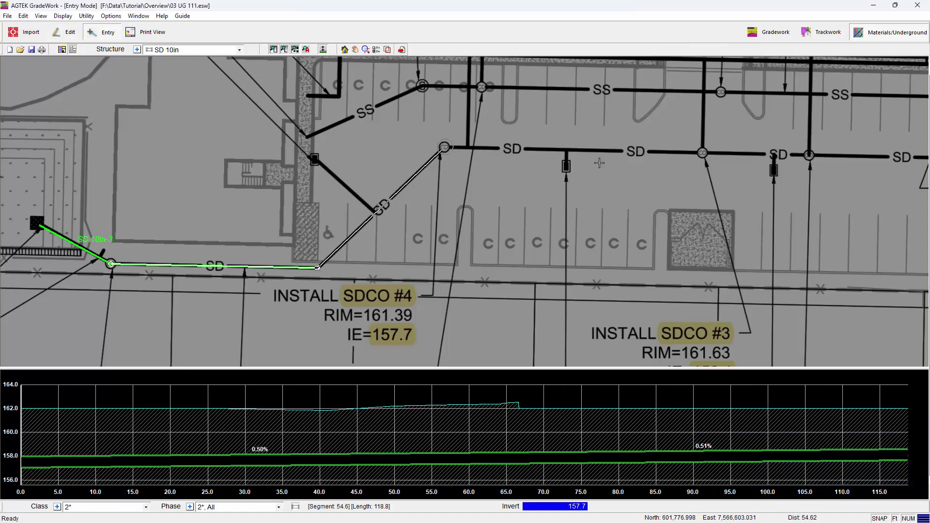
Extend the SD 10in run two nodes, select Wat 2in and SS 8in, and list trench quantities
left_click(443, 149)
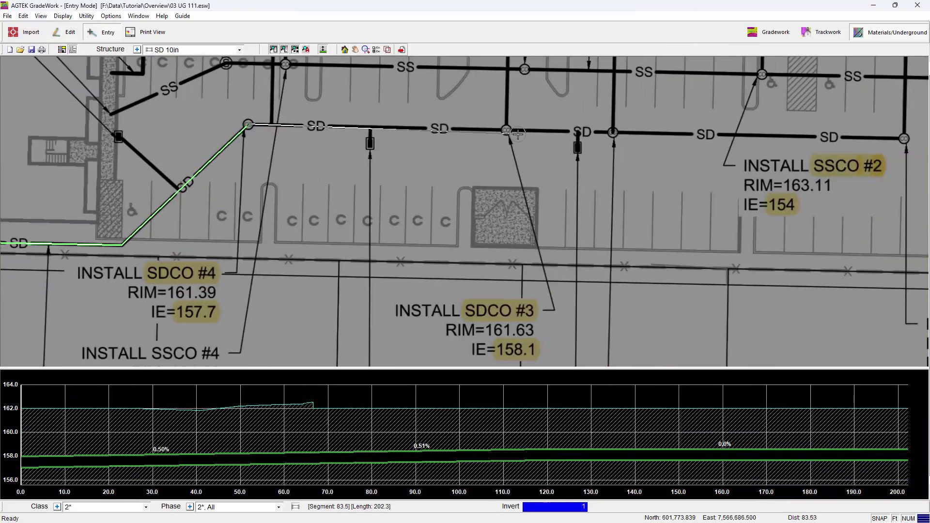
left_click(510, 133)
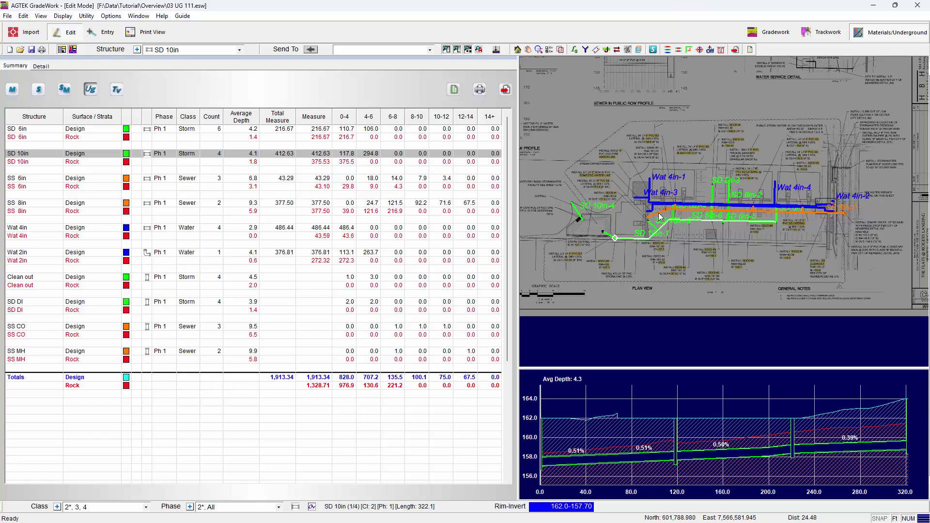
left_click(660, 217)
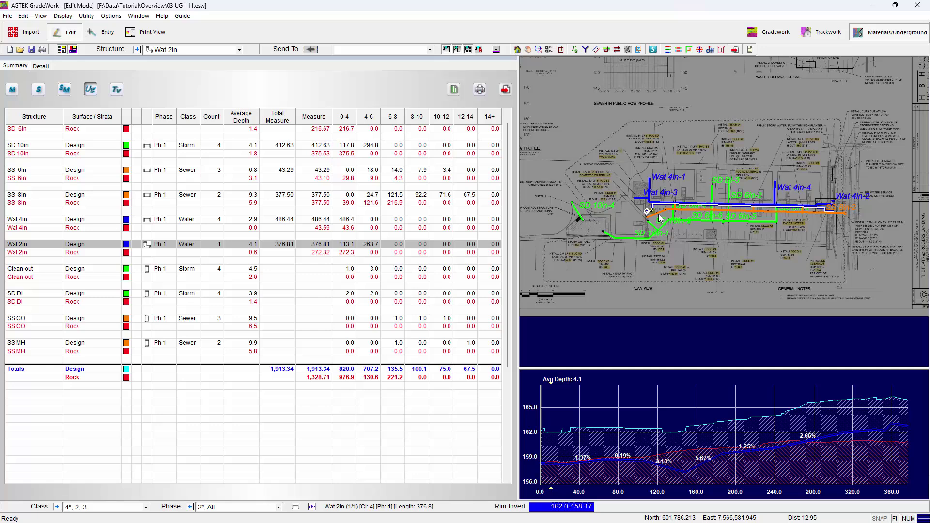
left_click(661, 219)
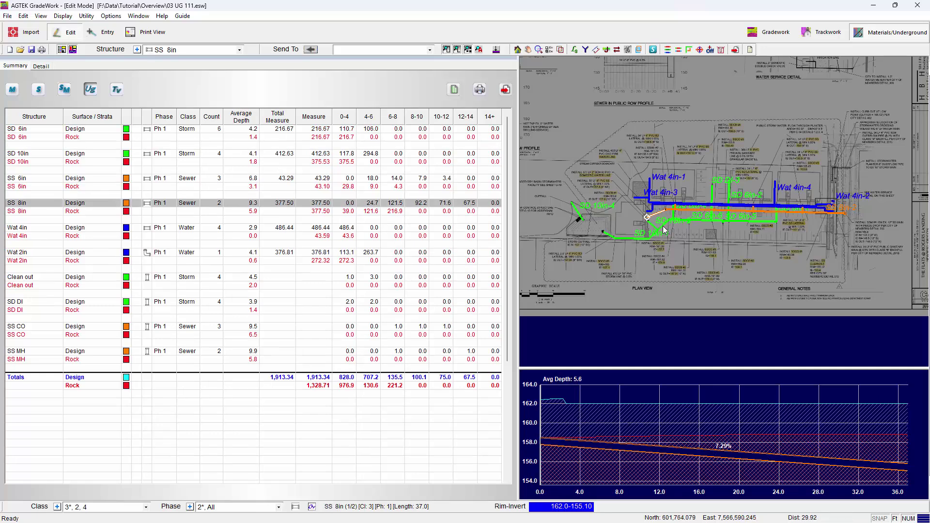
left_click(117, 89)
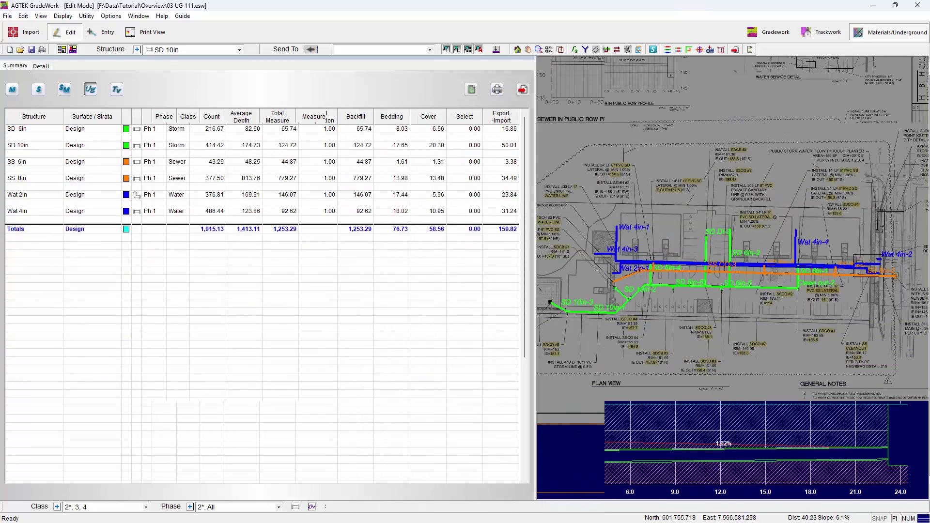
Run the pipe conflict analysis with zero pipe margins to flag crossings
left_click(700, 49)
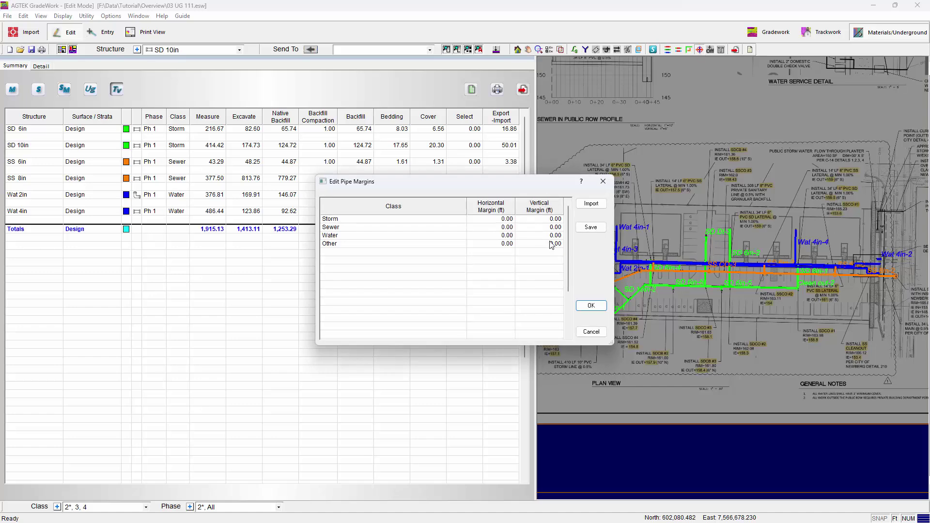
left_click(590, 306)
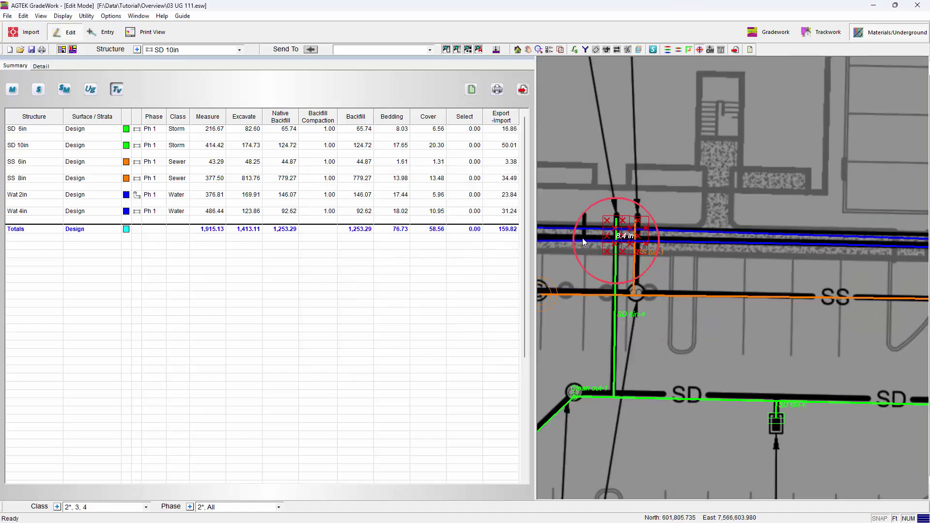
scroll(854, 279, "down", 2)
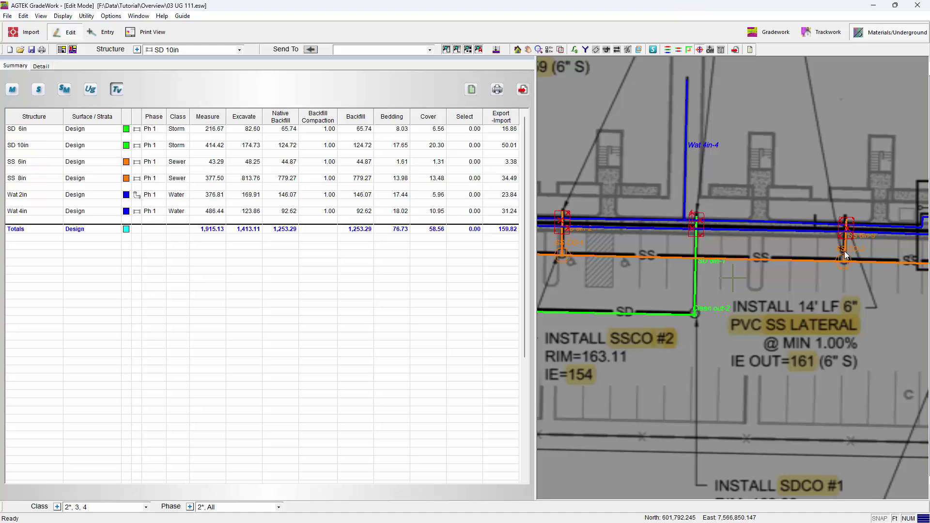
scroll(844, 251, "up", 3)
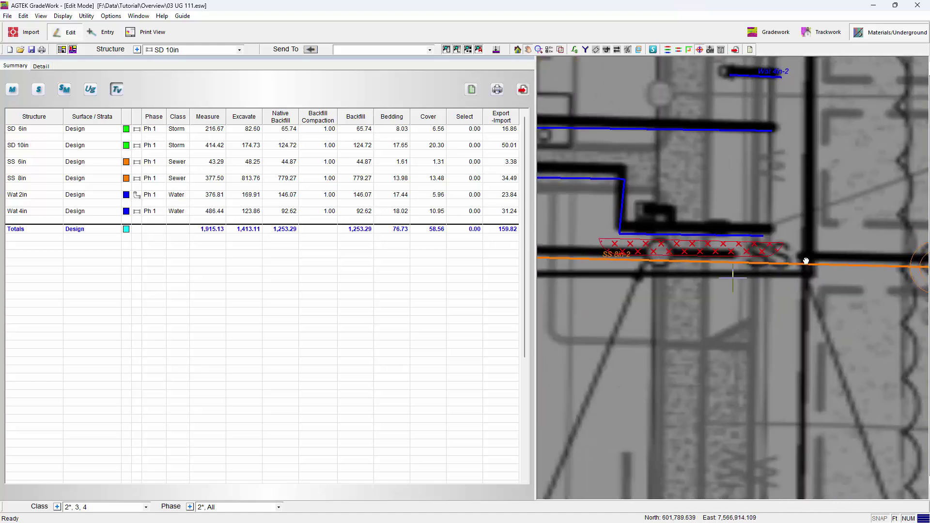
scroll(698, 251, "down", 2)
scroll(844, 255, "down", 1)
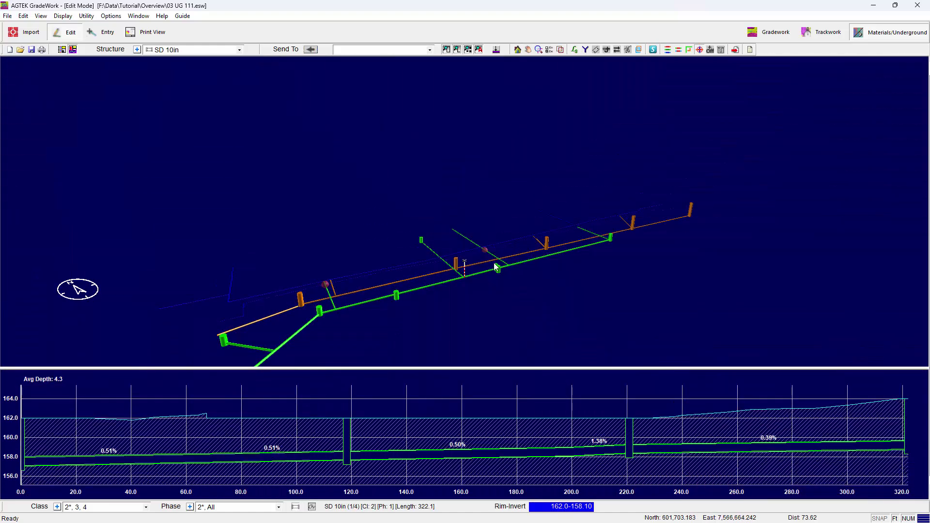
scroll(497, 262, "up", 3)
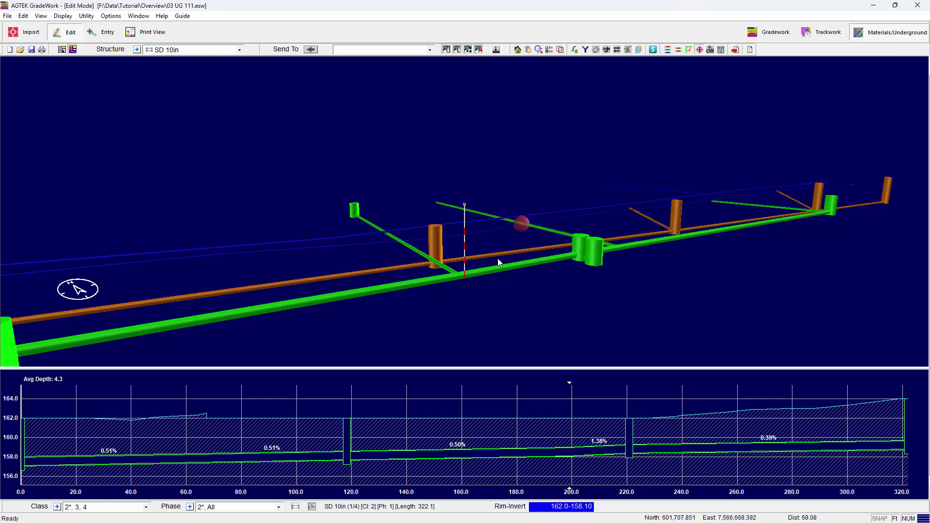
Orbit the 3D view around the storm and sewer pipe network
key("Left")
key("Left")
key("Left")
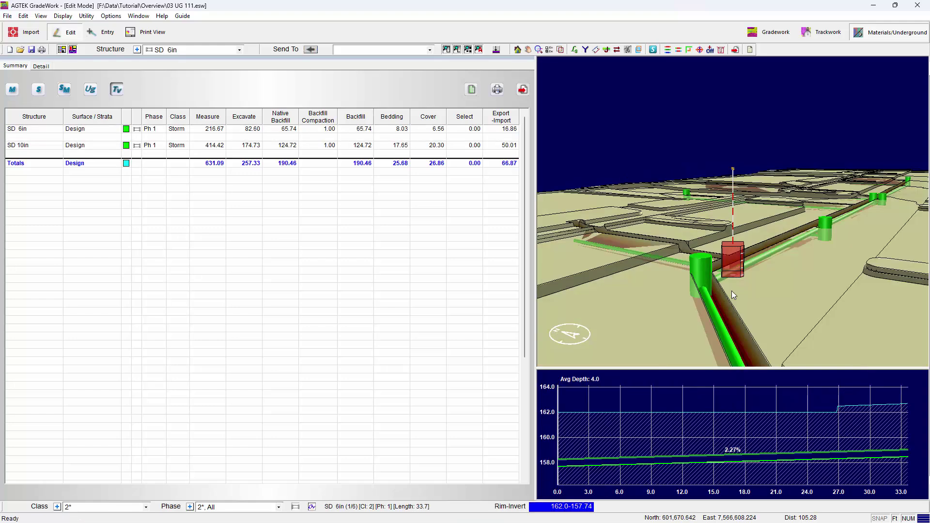
Orbit the 3D trench view across the site
middle_click_drag(732, 290, 731, 293)
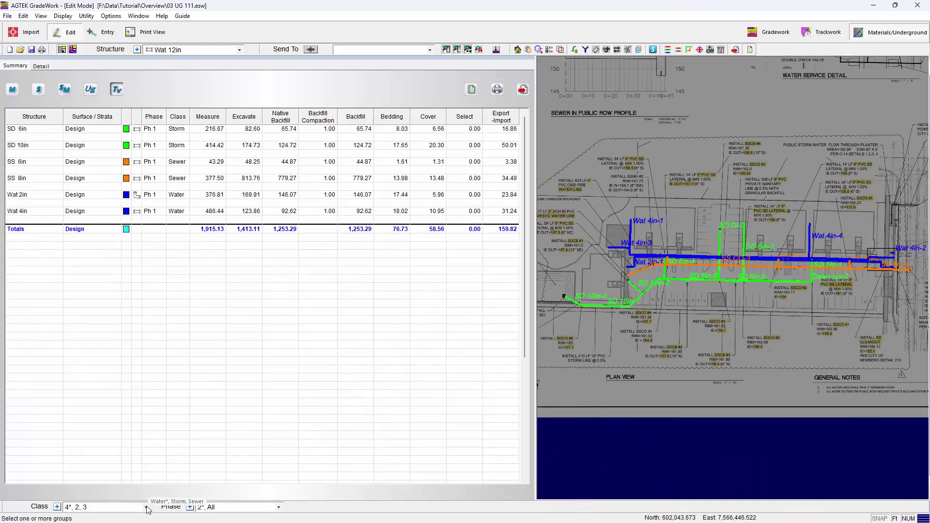
Filter the takeoff's Class list to only 2 (Storm), then reopen the Class list
left_click(147, 508)
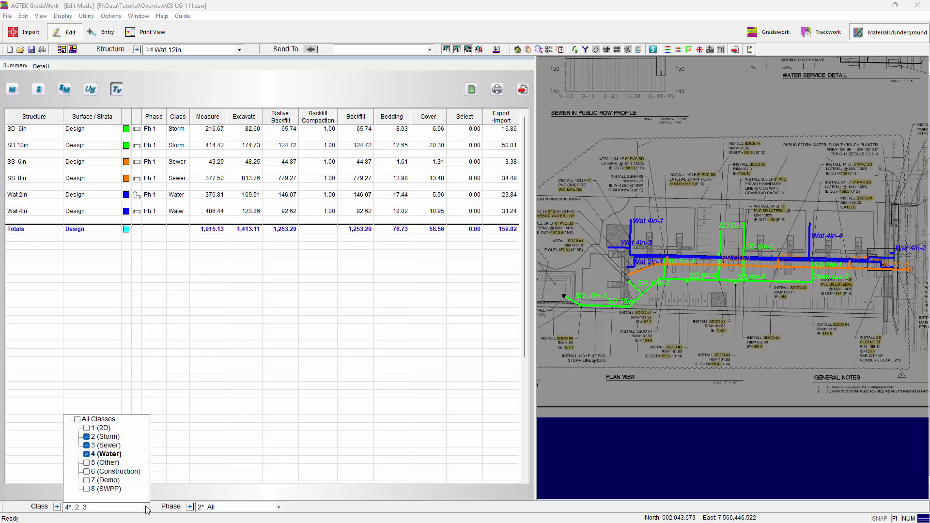
left_click(111, 436)
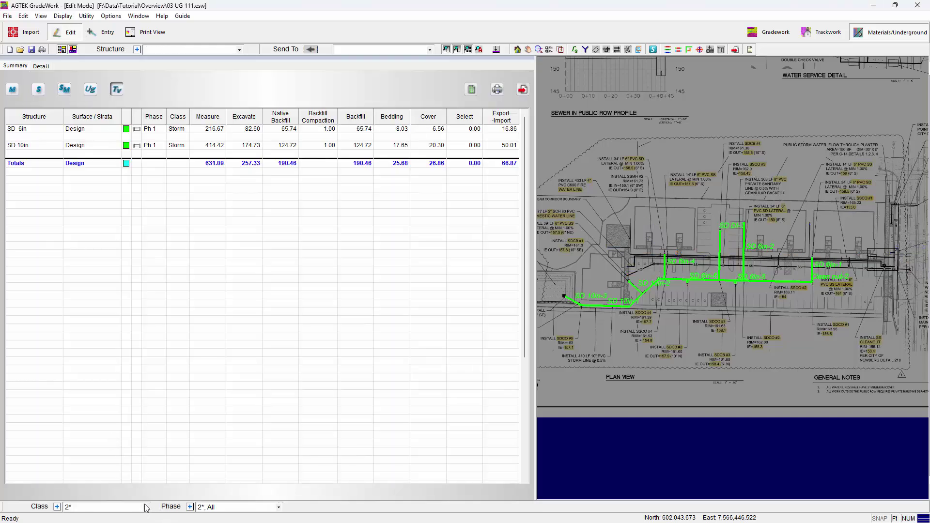
left_click(145, 507)
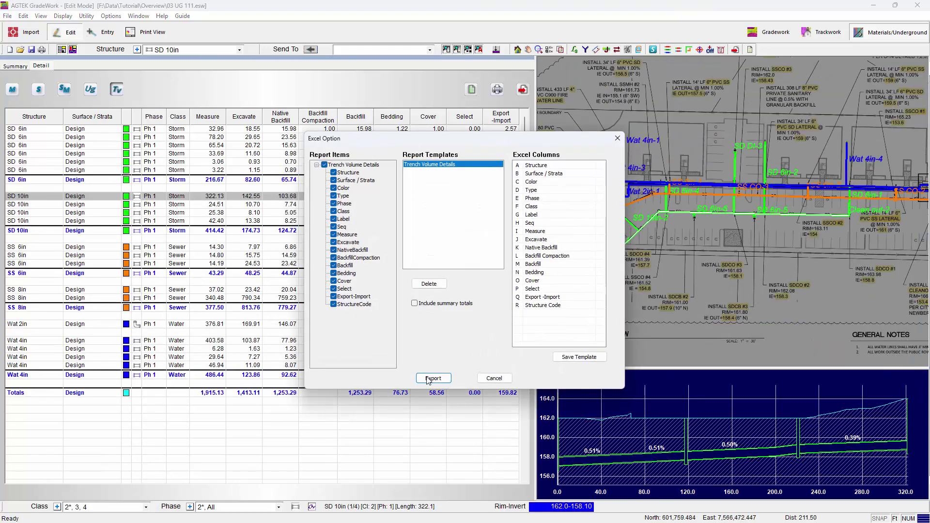
Export the trench volume details to Excel and the pipe layout to a KMZ file
left_click(432, 378)
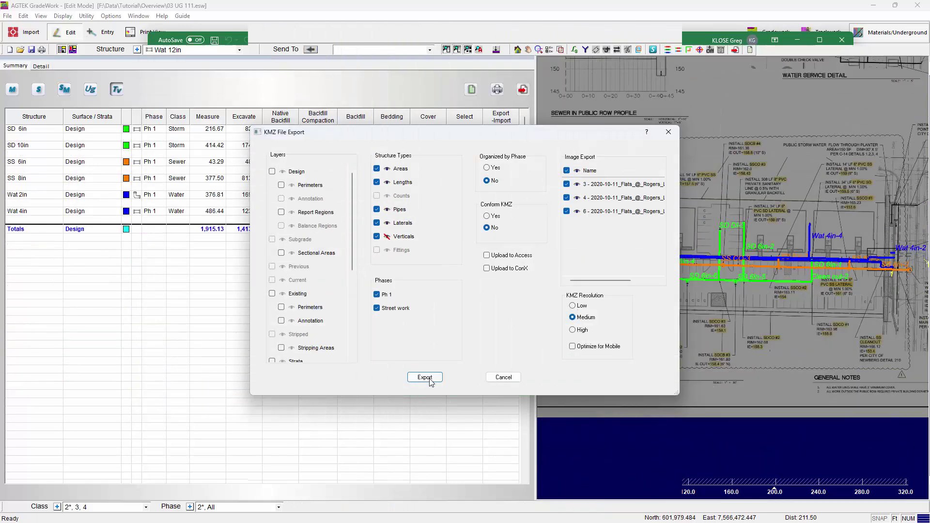
left_click(429, 378)
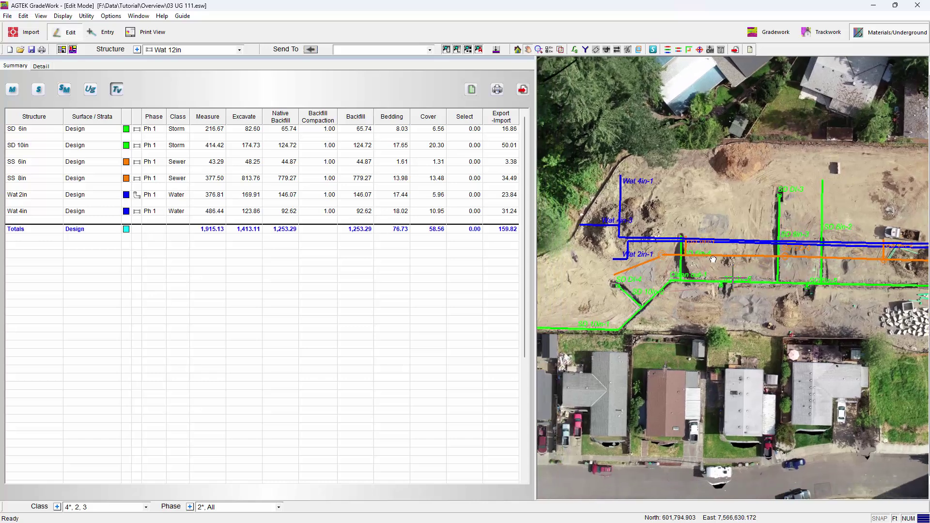
Pan the drone survey image across the site
left_click_drag(712, 260, 731, 262)
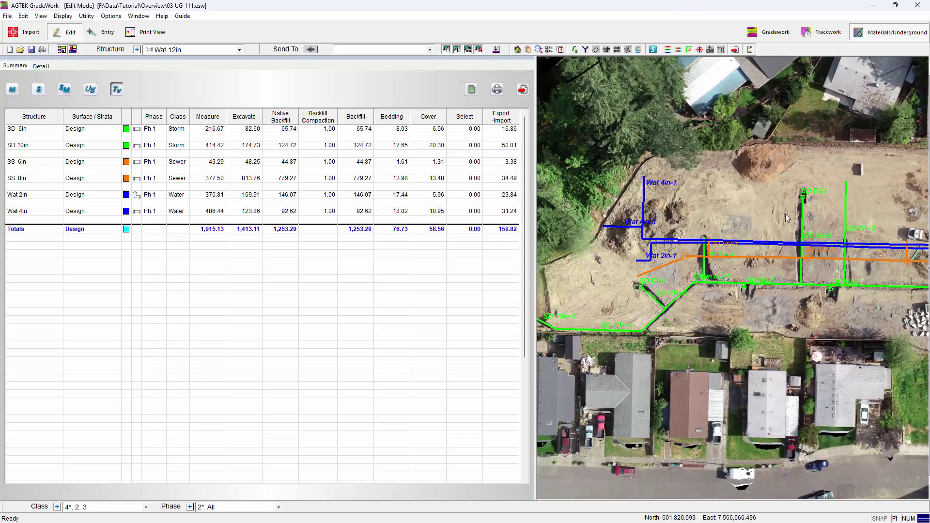
scroll(787, 217, "up", 3)
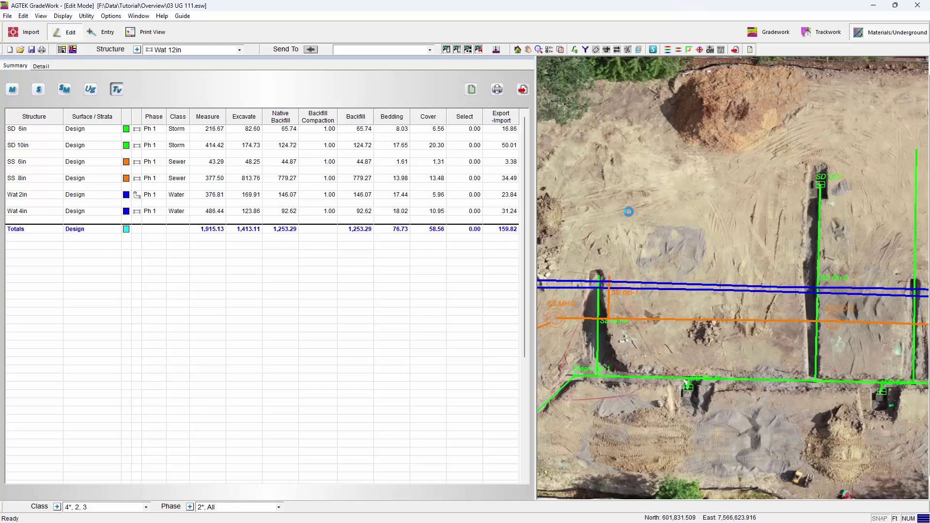
scroll(628, 211, "down", 3)
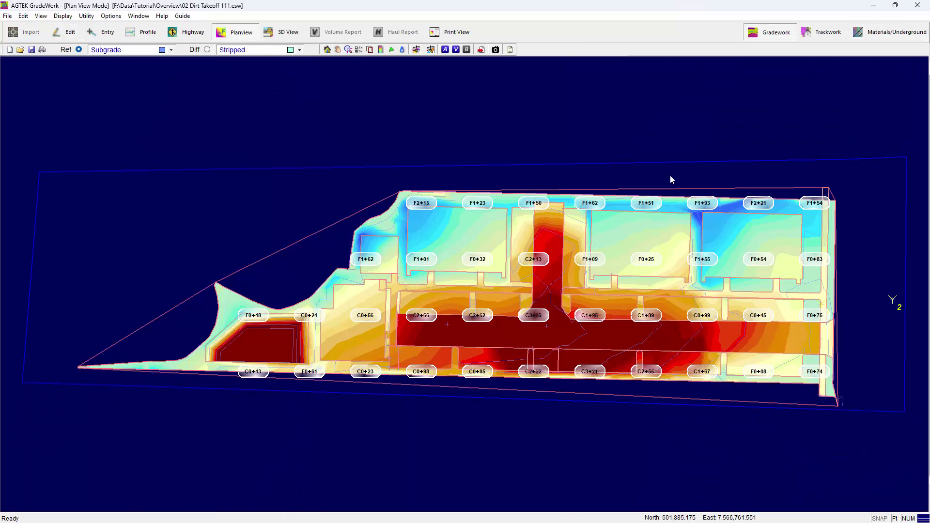
In Materials/Underground, pan to the storm lines and select SD 10in to show its profile
left_click(892, 32)
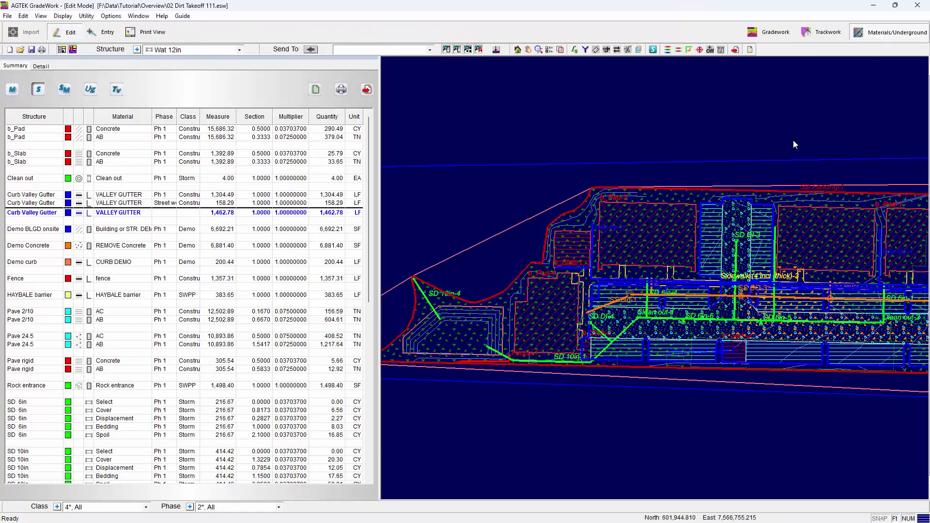
left_click_drag(615, 270, 579, 234)
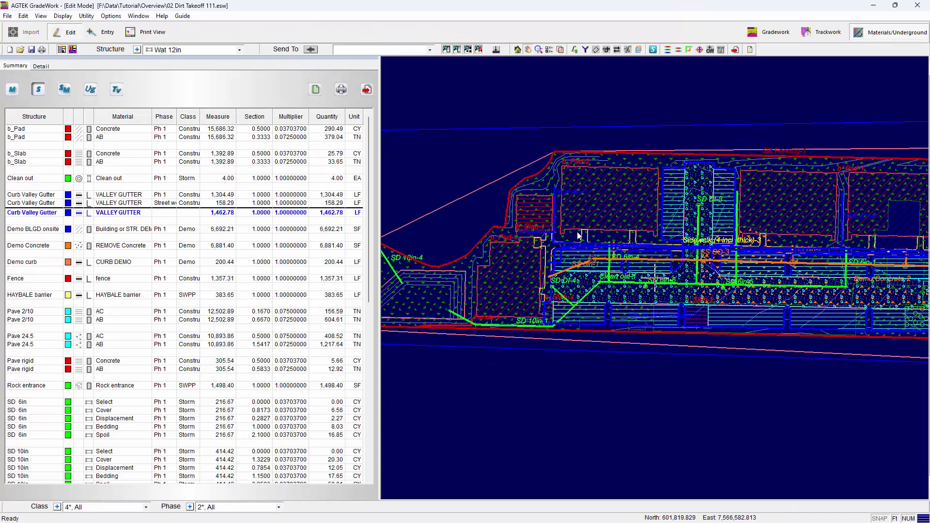
left_click(619, 287)
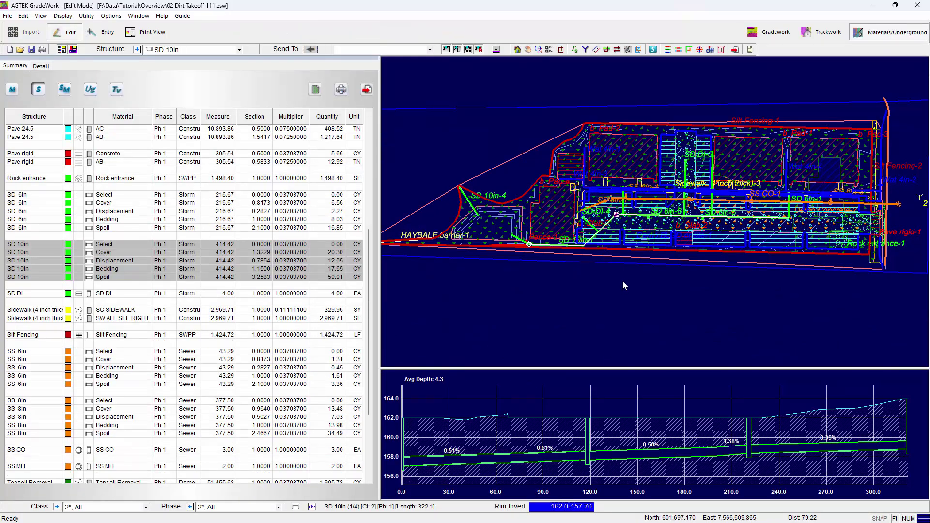